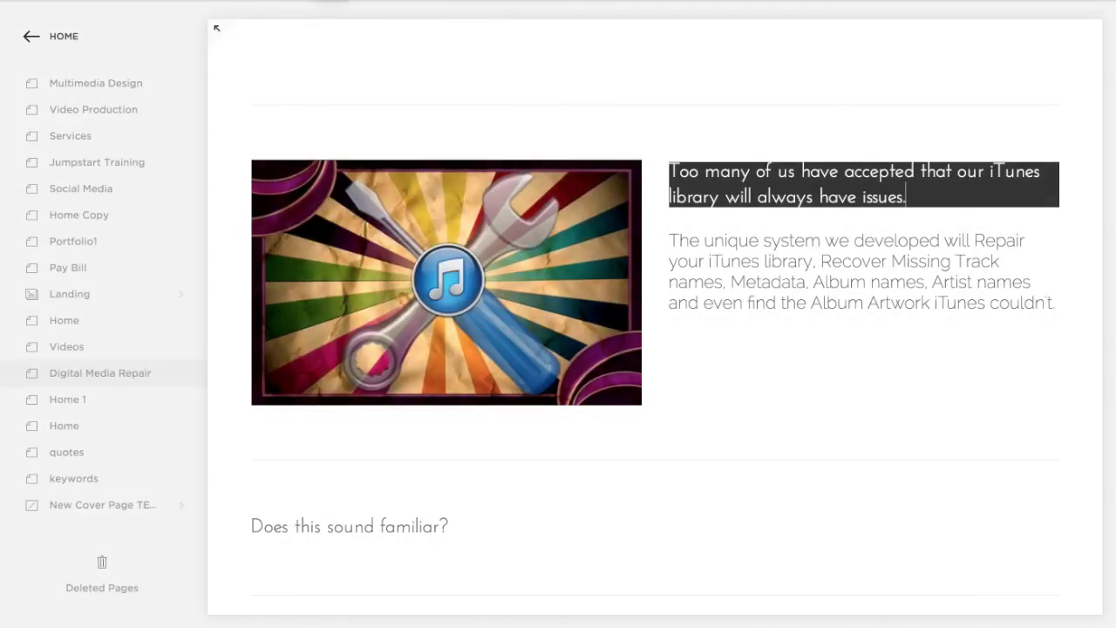
Step: Scroll through the Digital Media Repair page and deselect the heading text
scroll(455, 358, "down", 5)
scroll(456, 363, "up", 4)
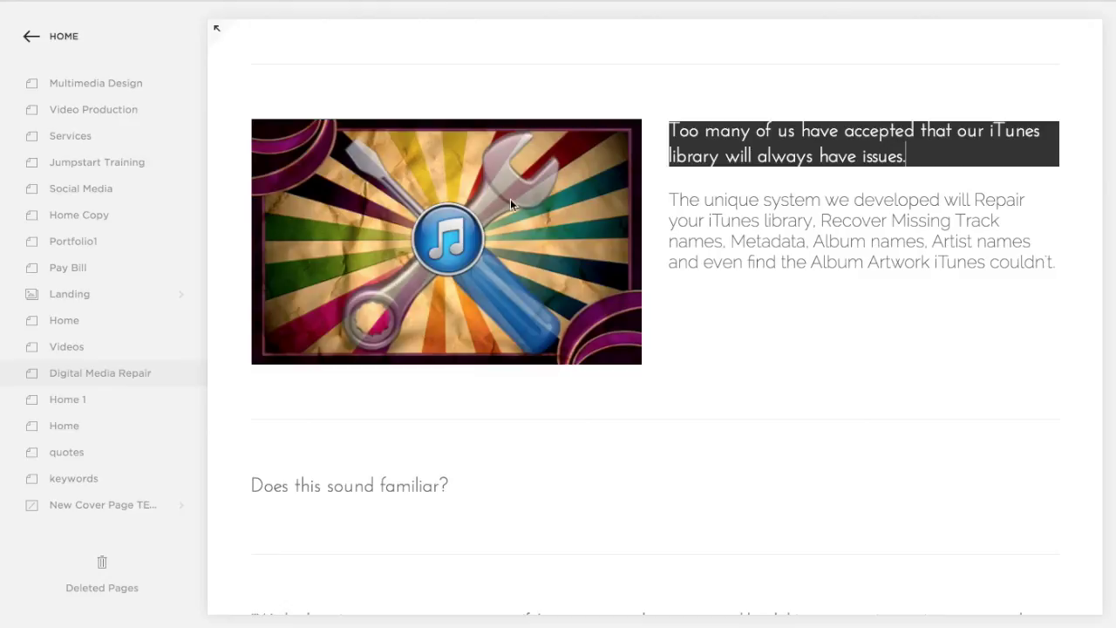
scroll(509, 210, "down", 2)
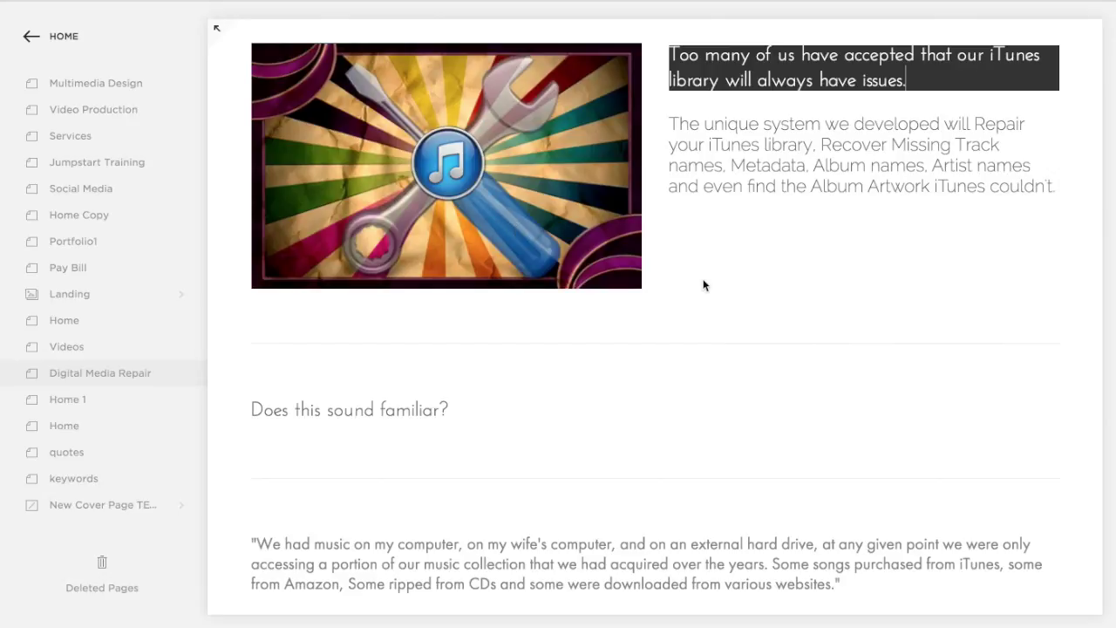
left_click(799, 262)
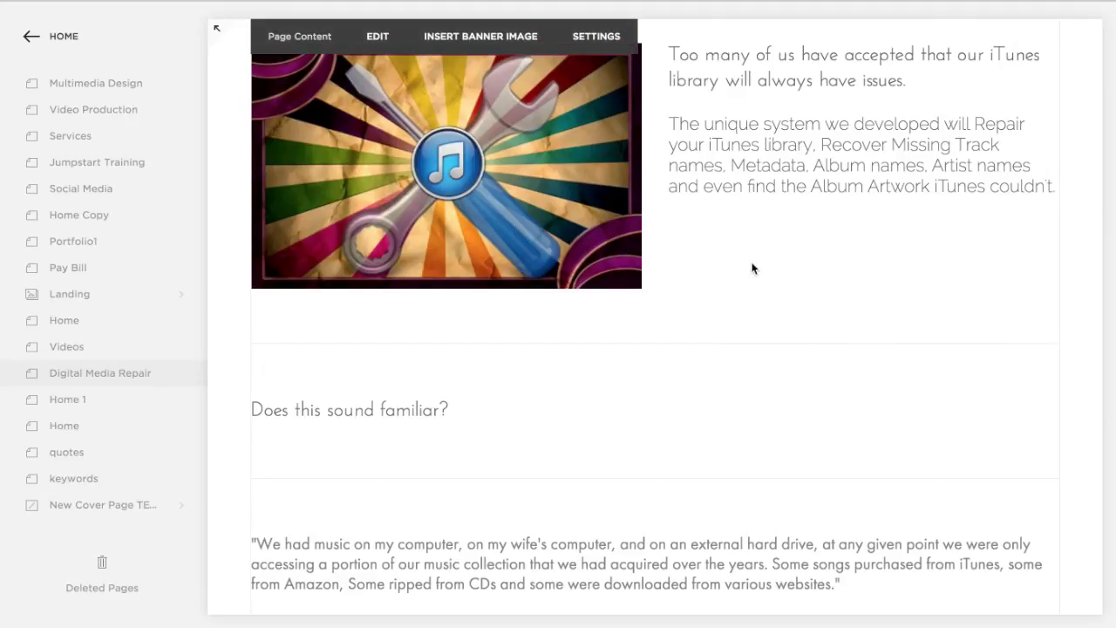
scroll(752, 267, "down", 1)
scroll(753, 268, "down", 1)
scroll(752, 267, "up", 2)
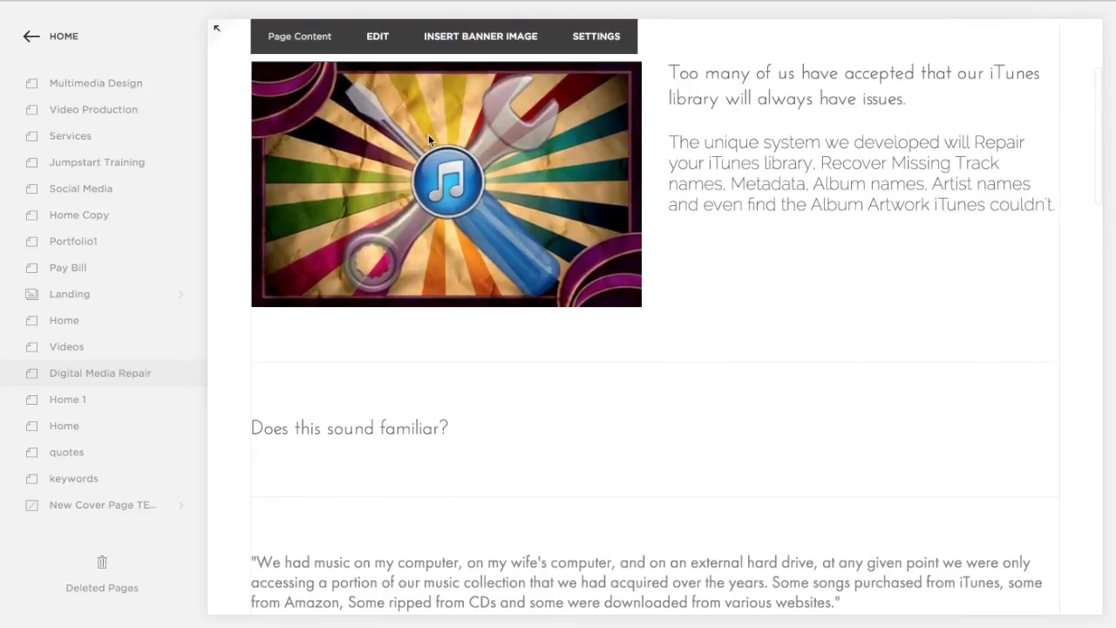
scroll(416, 242, "up", 1)
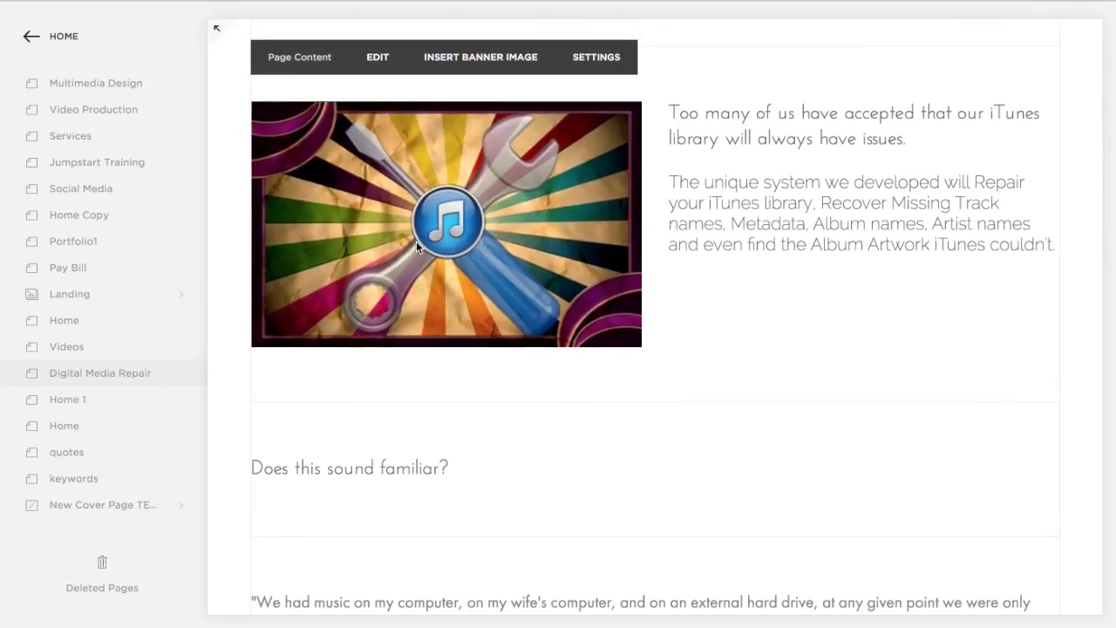
scroll(416, 241, "up", 3)
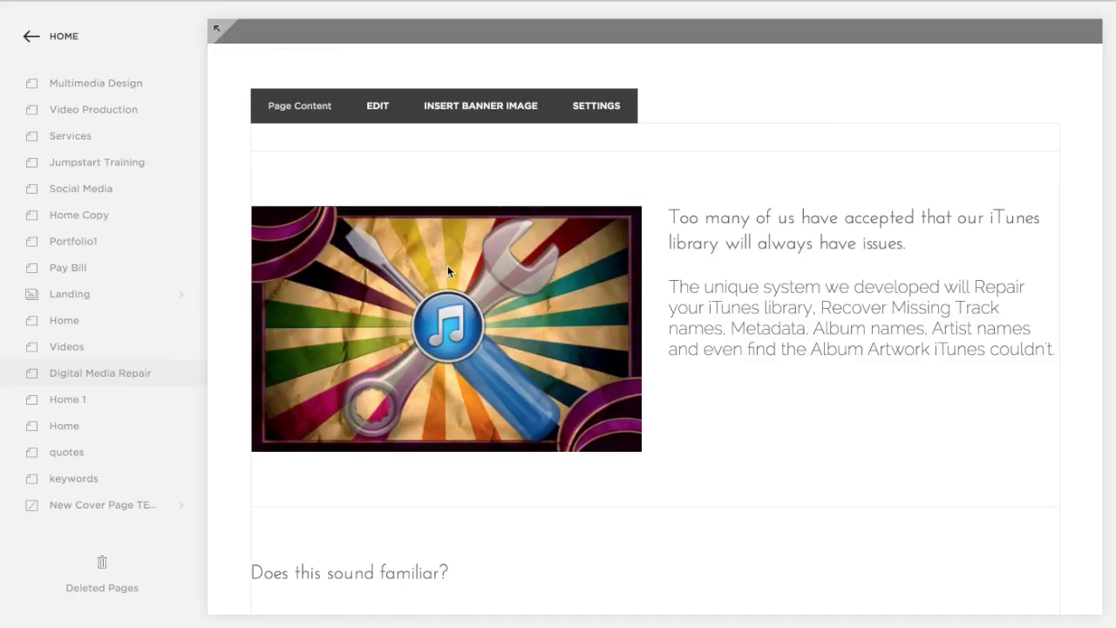
scroll(415, 478, "down", 3)
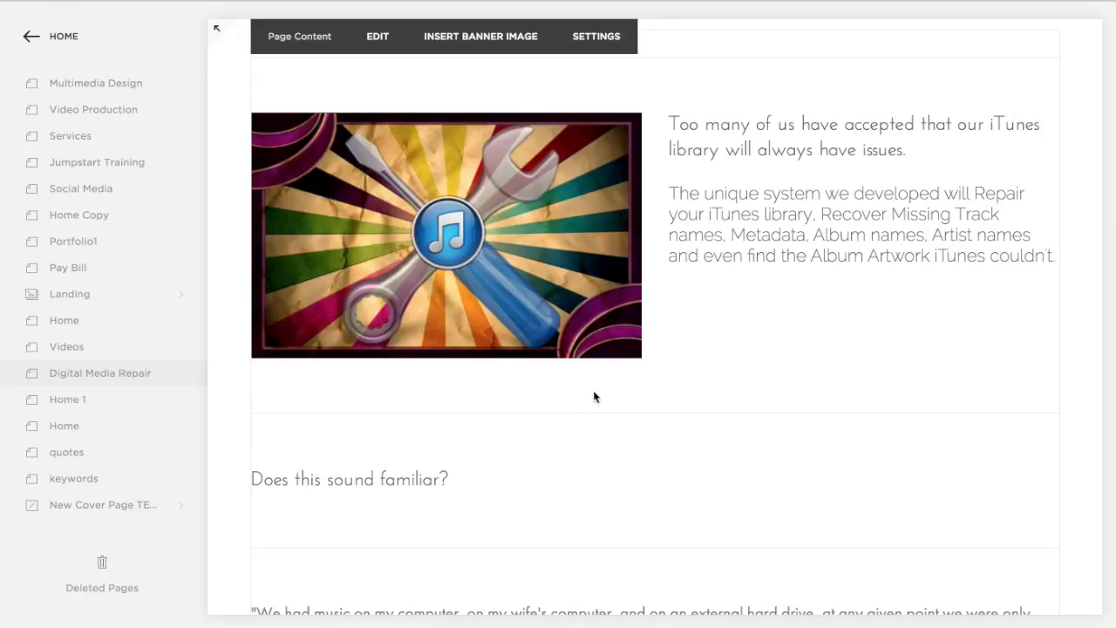
scroll(514, 305, "up", 3)
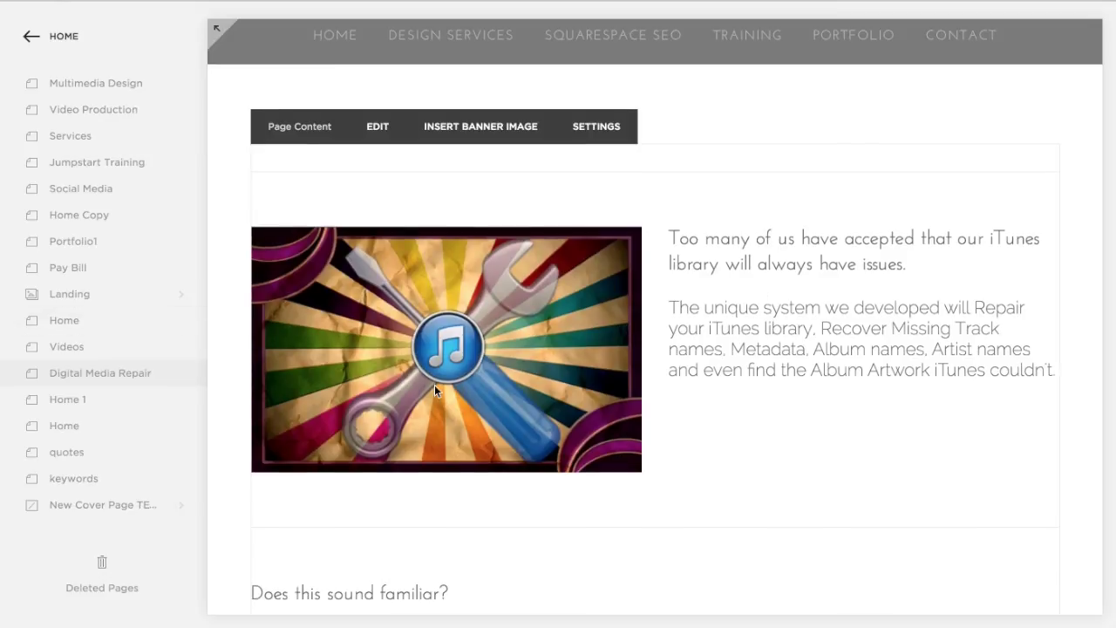
scroll(434, 391, "down", 3)
scroll(434, 391, "up", 2)
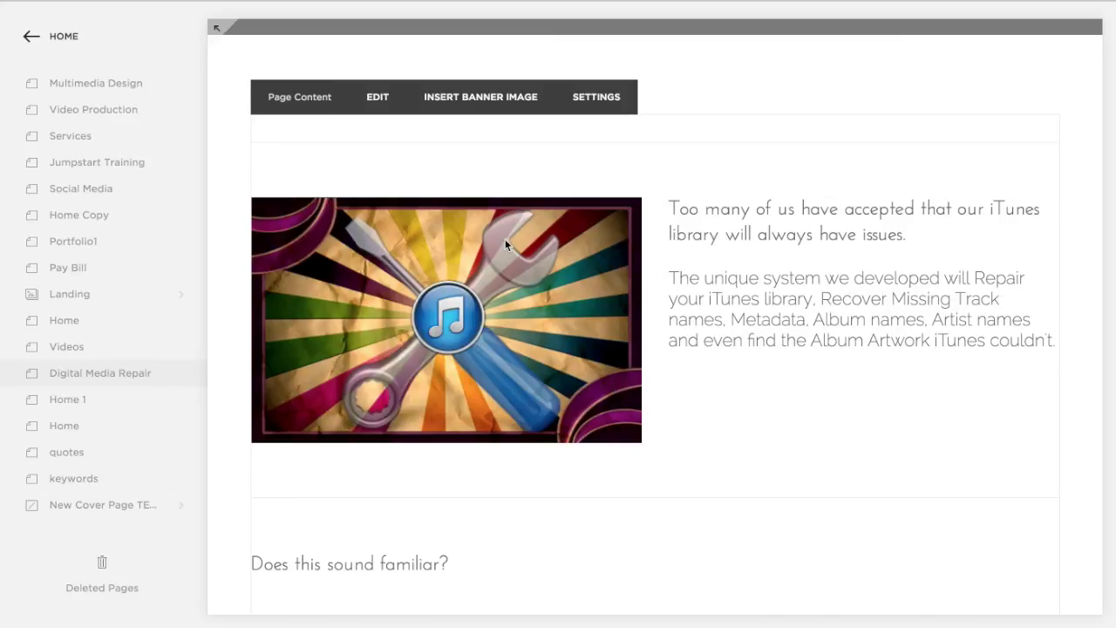
Step: Enter edit mode, select the intro text block and pick up the iTunes image
left_click(381, 106)
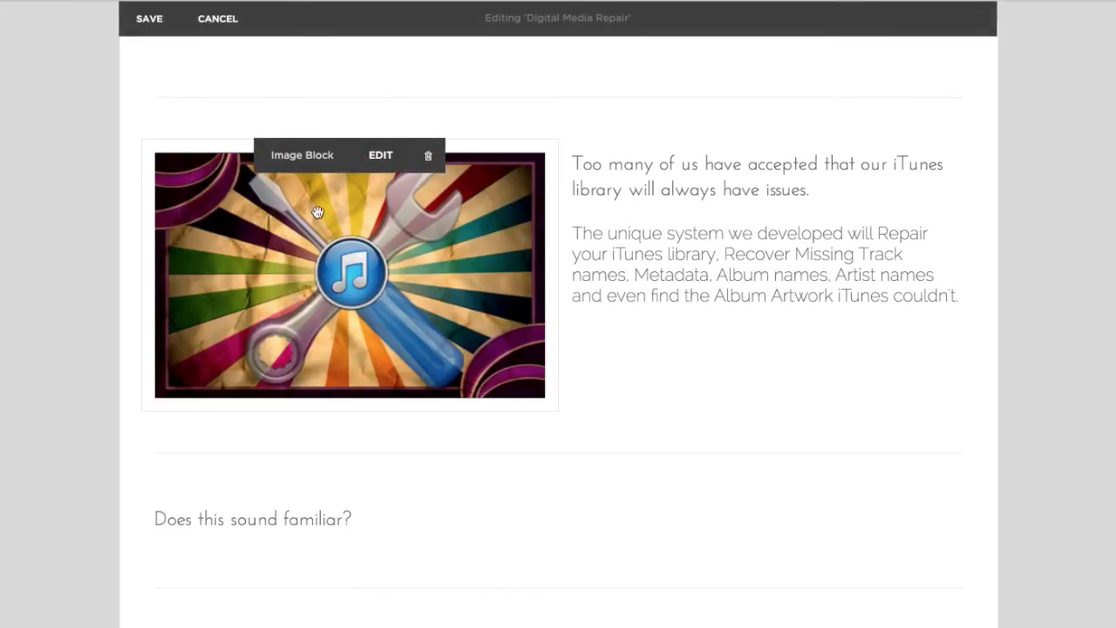
mouse_move(349, 274)
left_click(693, 258)
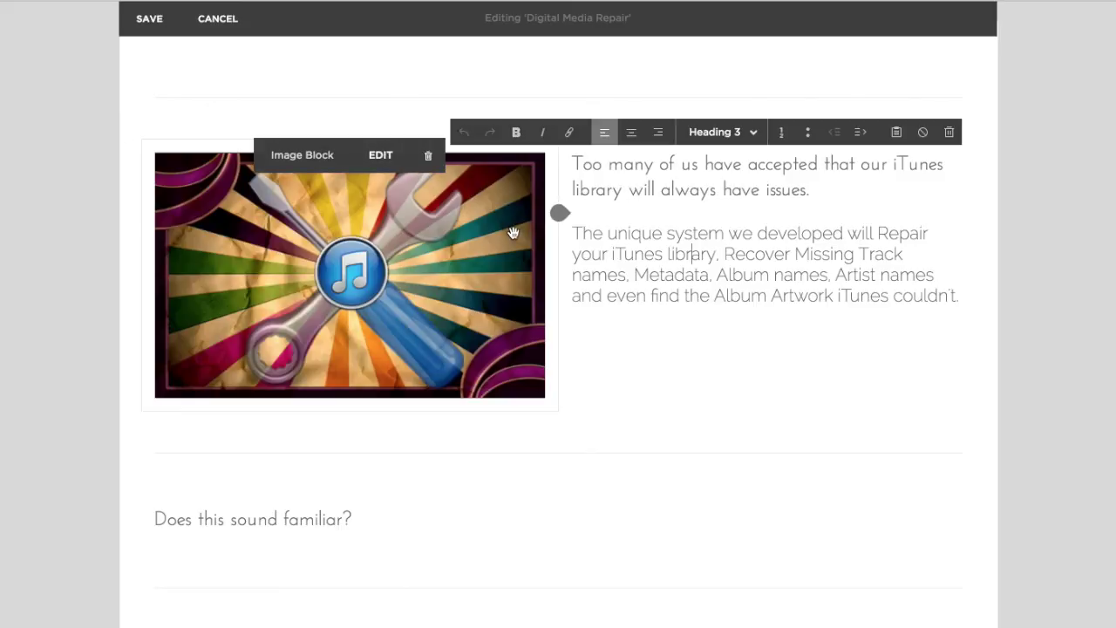
left_click_drag(512, 232, 982, 211)
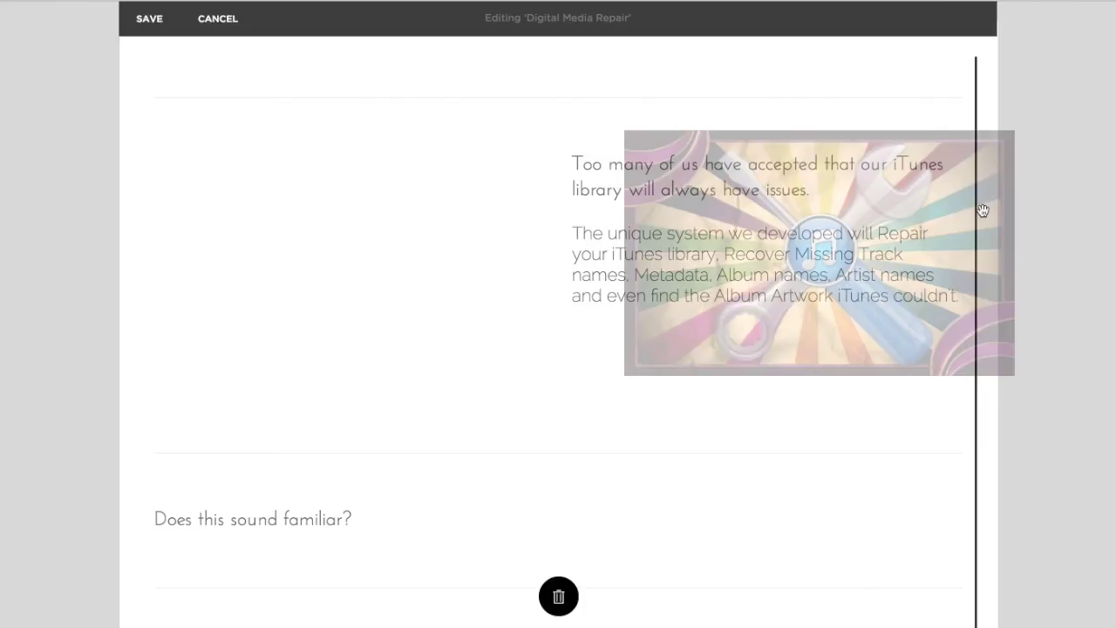
Step: Drop the iTunes image at the intro text's right edge and widen it by dragging its left edge
left_click_drag(982, 211, 964, 211)
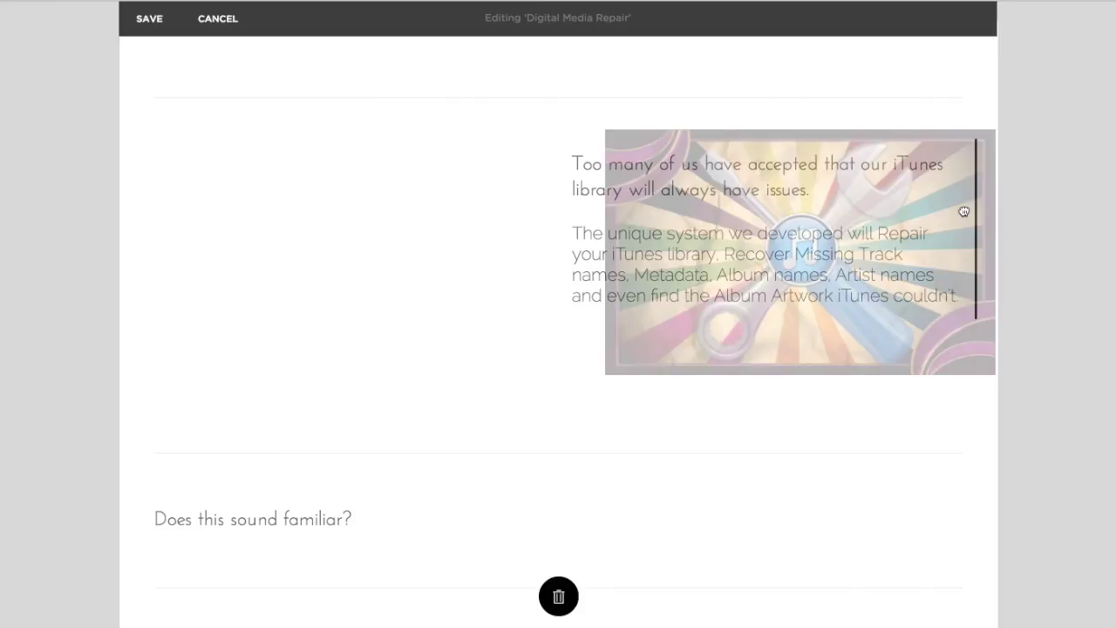
left_click_drag(964, 211, 988, 210)
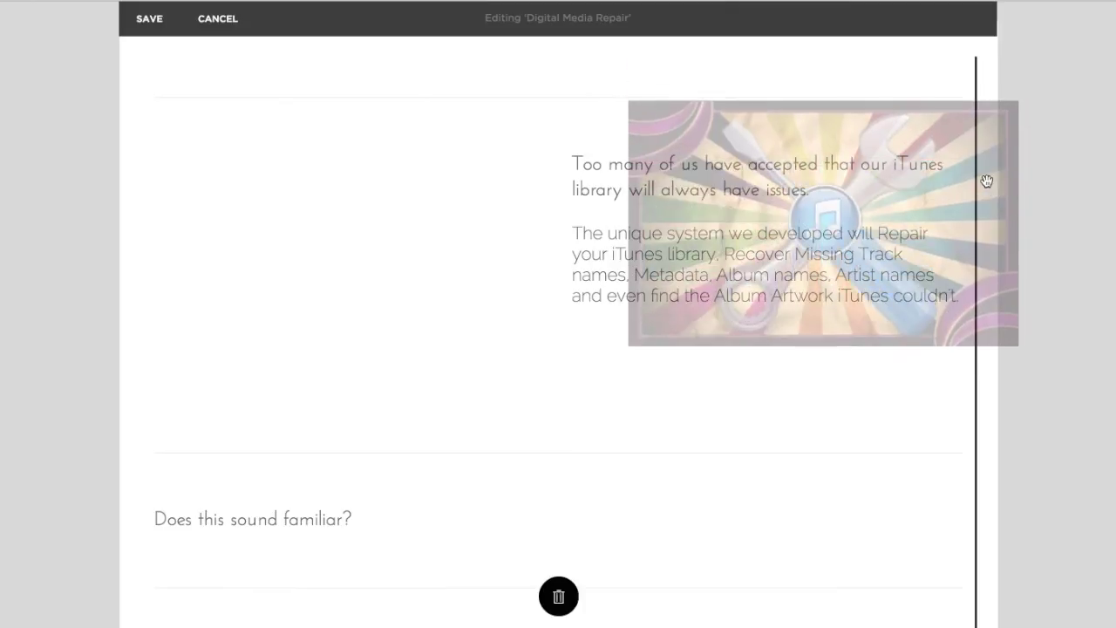
mouse_move(989, 210)
left_mouse_down()
mouse_move(958, 191)
mouse_move(935, 194)
left_mouse_up()
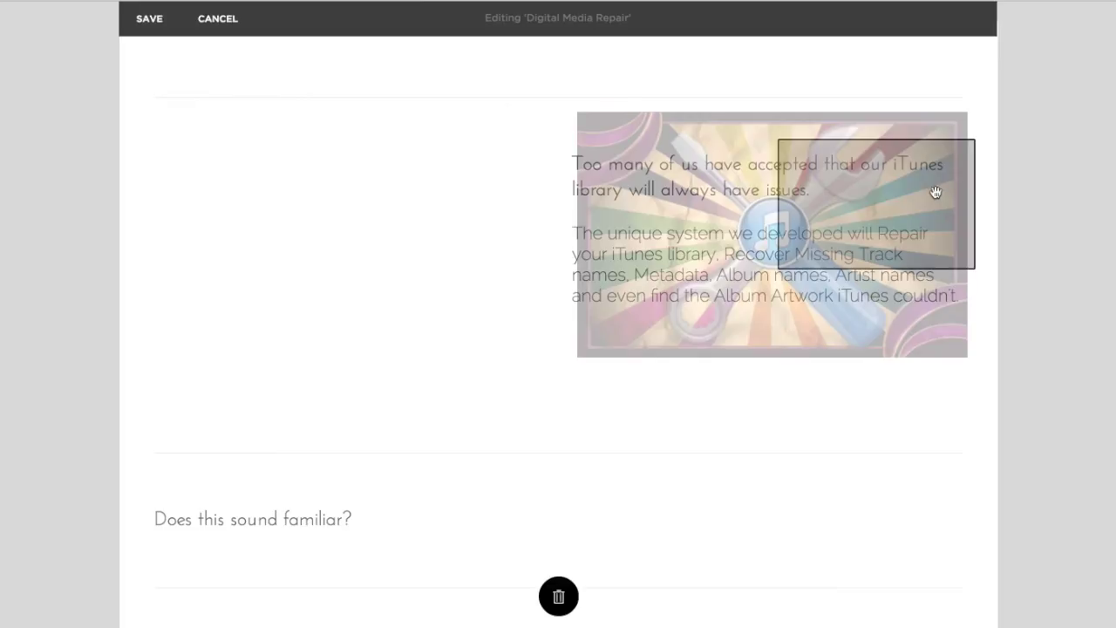
left_click_drag(935, 193, 935, 193)
mouse_move(772, 190)
left_mouse_down()
mouse_move(499, 198)
mouse_move(310, 221)
mouse_move(523, 224)
left_mouse_up()
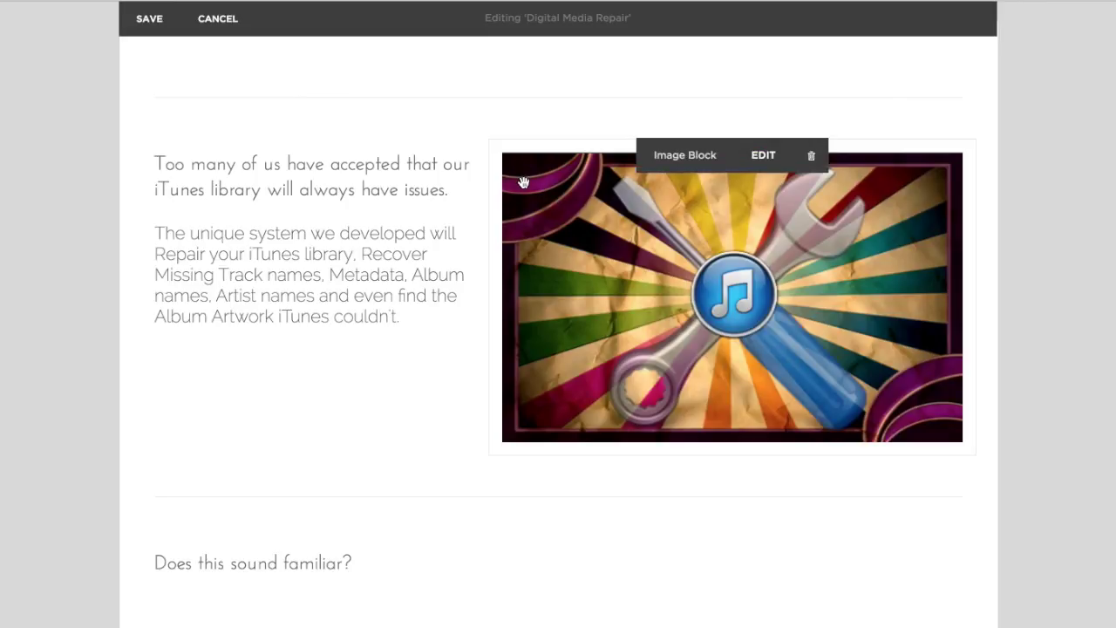
left_click_drag(523, 183, 494, 146)
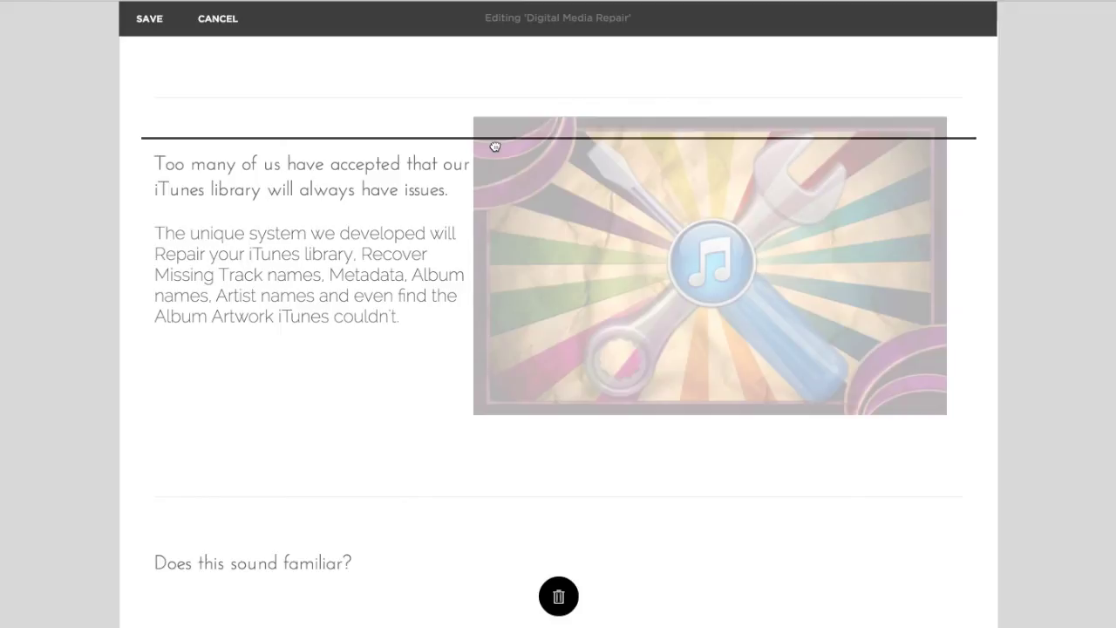
Step: Drop the iTunes image into a left column beside the intro paragraphs
left_click_drag(494, 147, 494, 145)
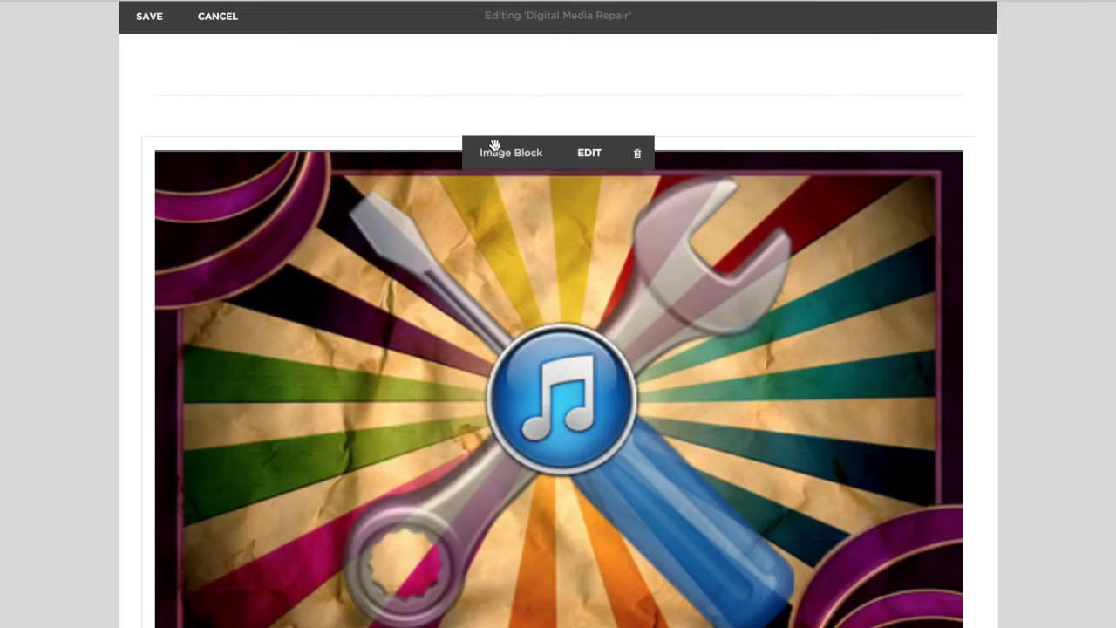
scroll(460, 406, "down", 5)
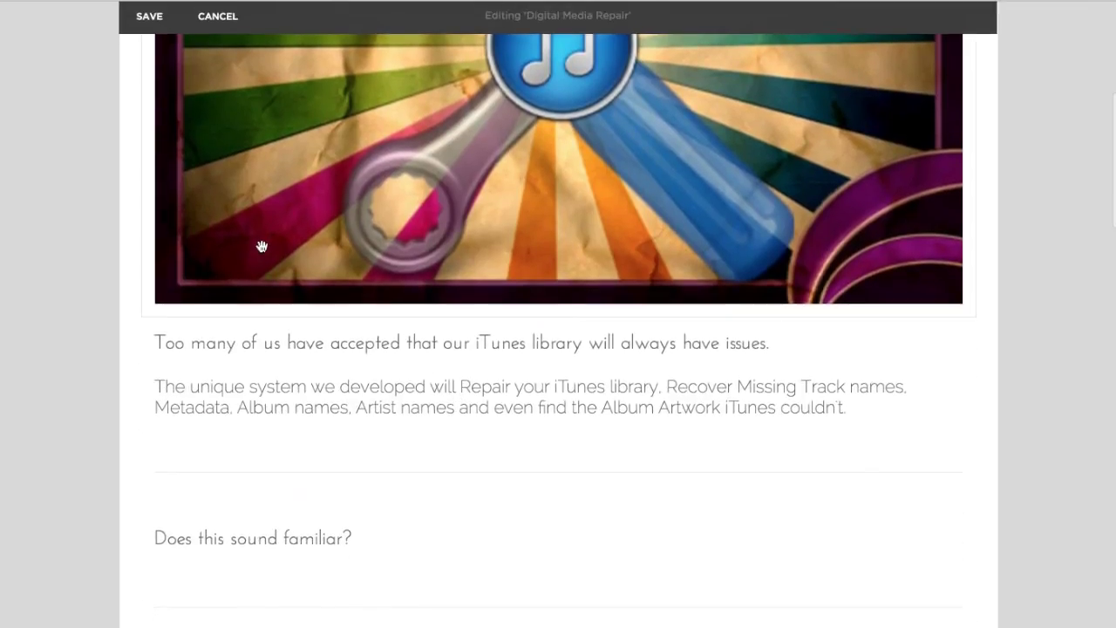
left_click_drag(262, 244, 160, 317)
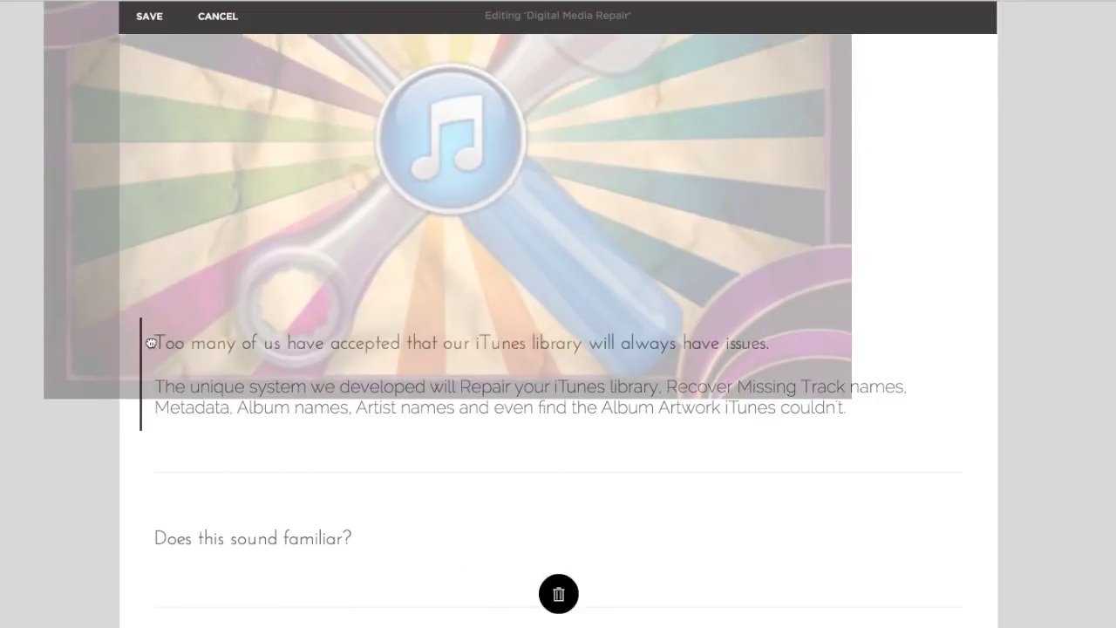
left_click_drag(160, 317, 150, 339)
scroll(352, 249, "up", 5)
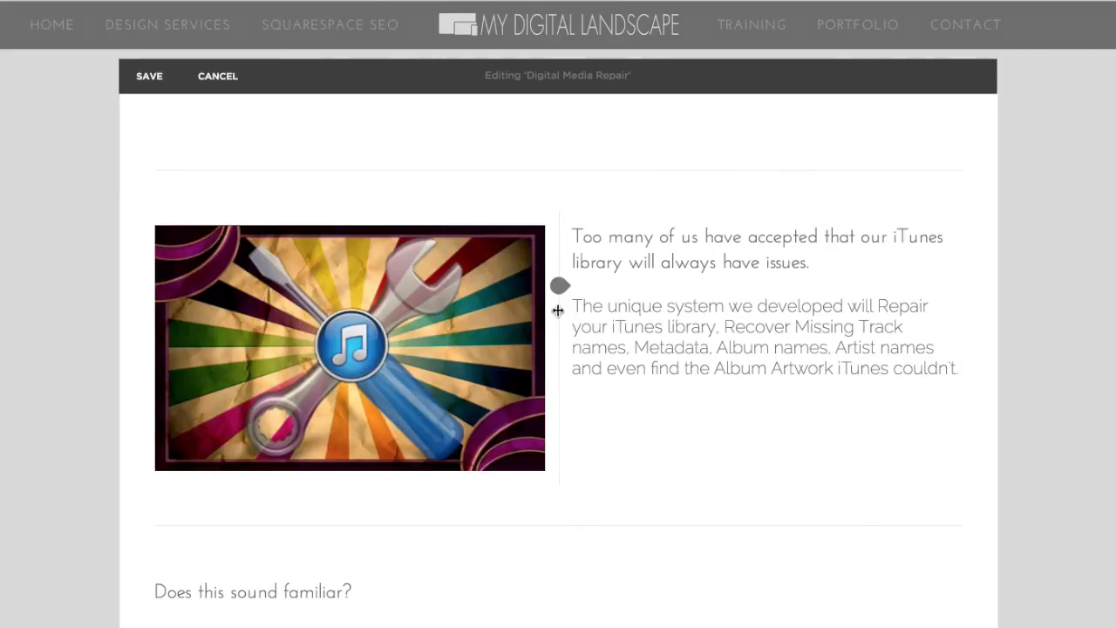
mouse_move(349, 346)
left_click_drag(512, 327, 768, 279)
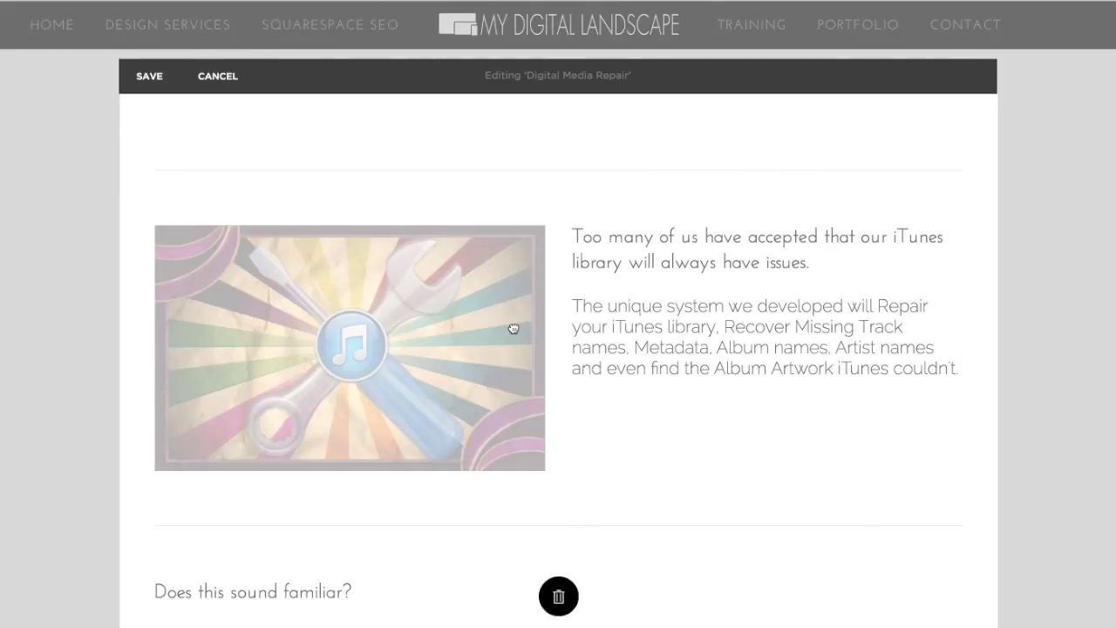
mouse_move(768, 280)
left_mouse_down()
mouse_move(770, 257)
mouse_move(851, 238)
mouse_move(640, 249)
mouse_move(860, 242)
left_mouse_up()
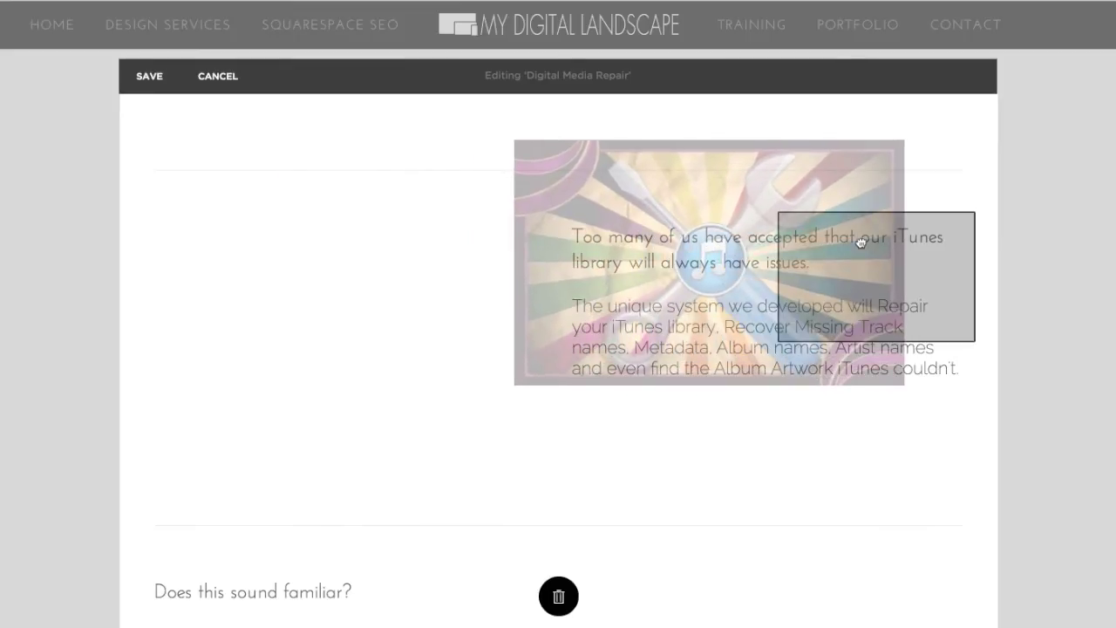
left_click_drag(860, 243, 534, 256)
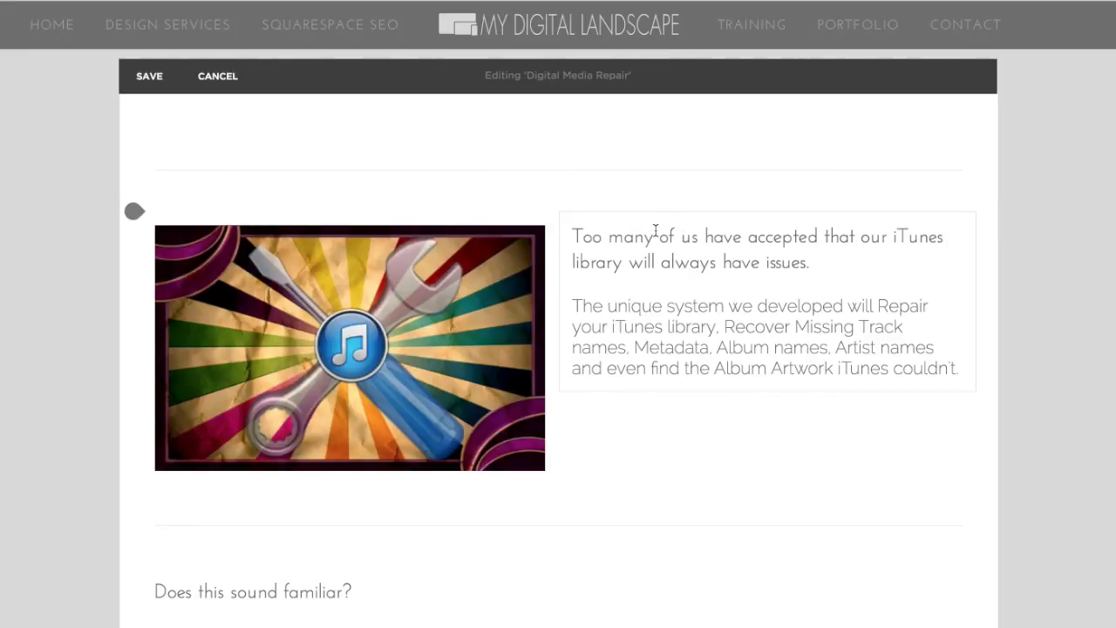
left_click_drag(656, 222, 486, 262)
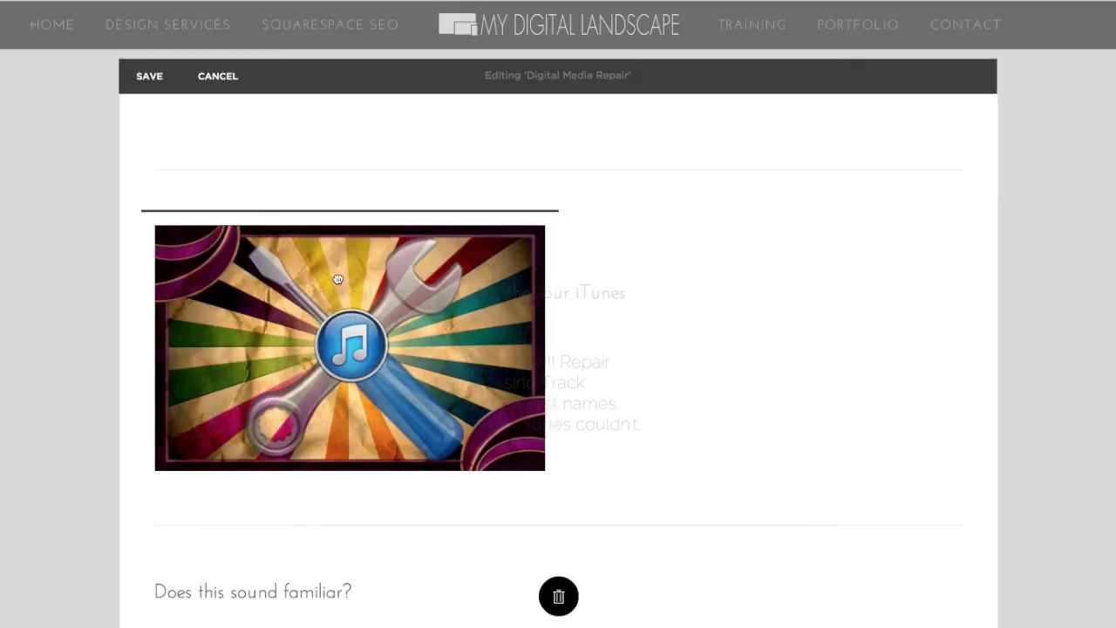
mouse_move(485, 261)
left_mouse_down()
mouse_move(286, 299)
mouse_move(475, 310)
left_mouse_up()
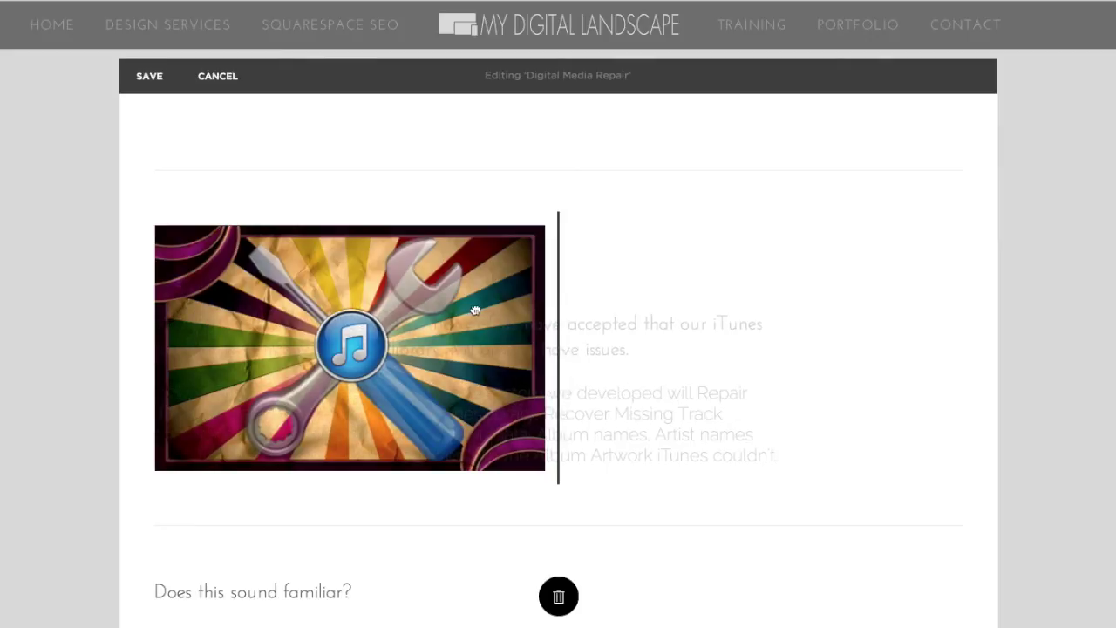
left_click_drag(475, 311, 475, 310)
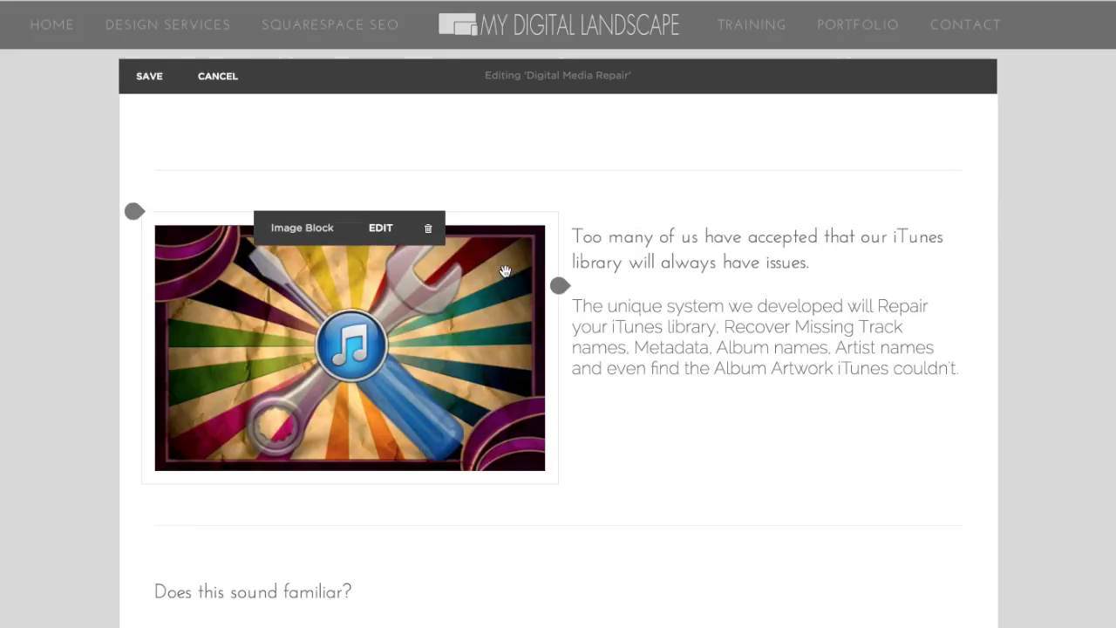
Step: Carry the iTunes image across the intro copy and drop it on the text's right edge
mouse_move(504, 271)
left_mouse_down()
mouse_move(619, 252)
mouse_move(751, 260)
left_mouse_up()
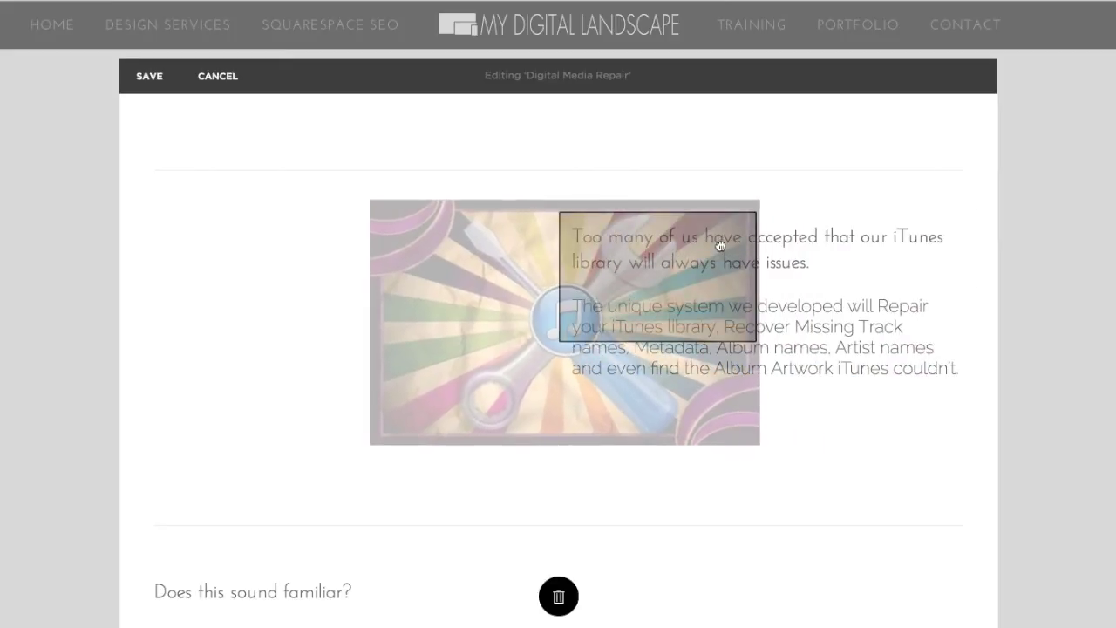
left_click_drag(752, 260, 753, 212)
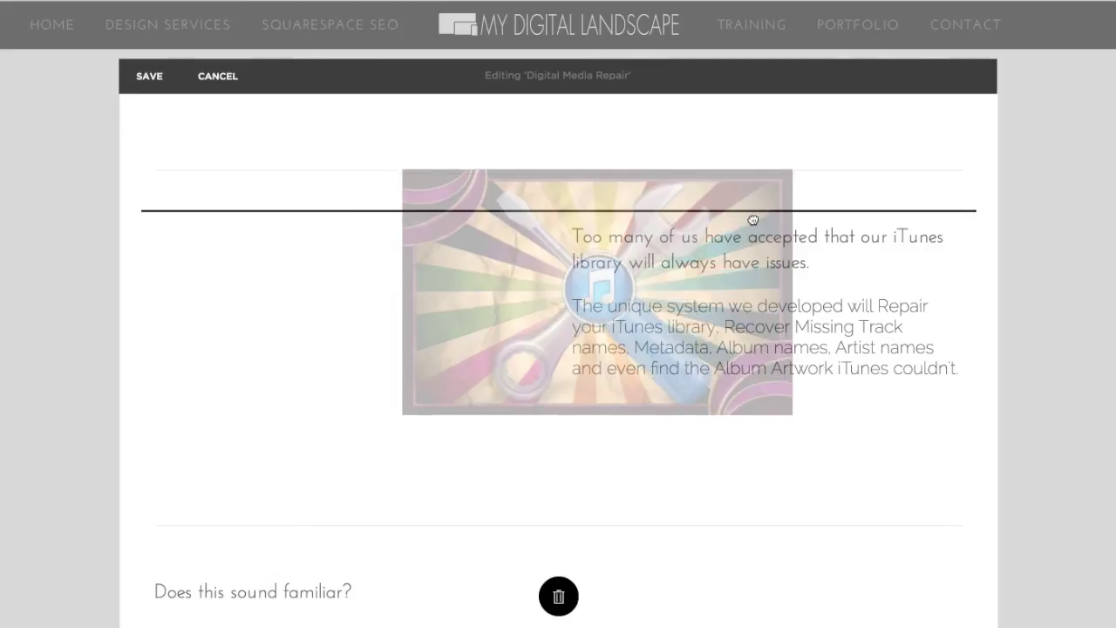
left_click_drag(752, 213, 755, 233)
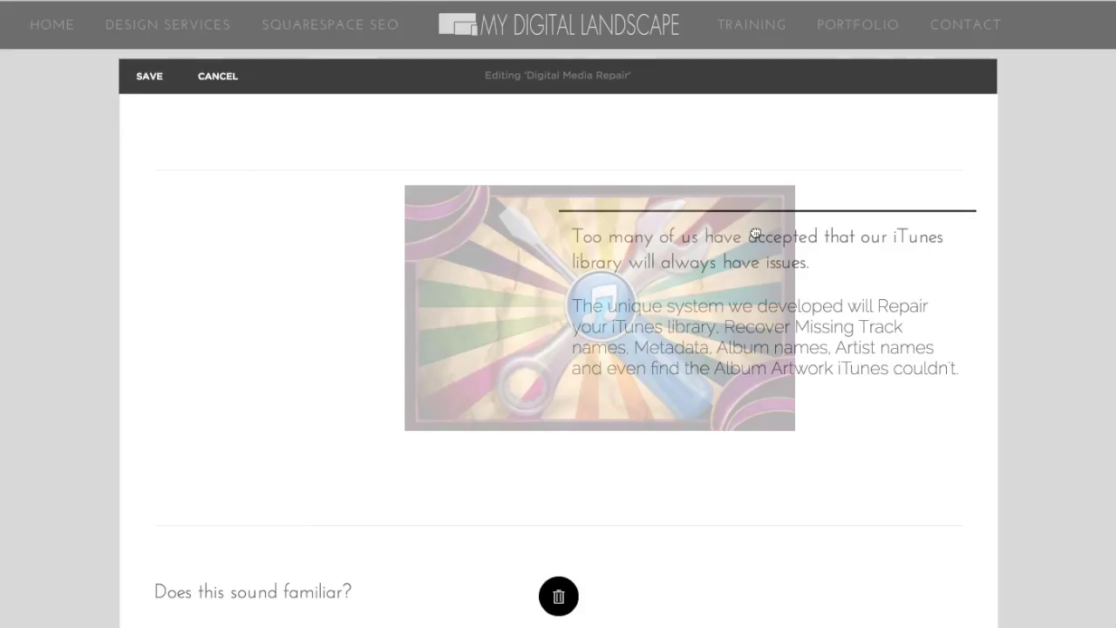
left_click_drag(754, 234, 849, 260)
left_click_drag(970, 286, 978, 286)
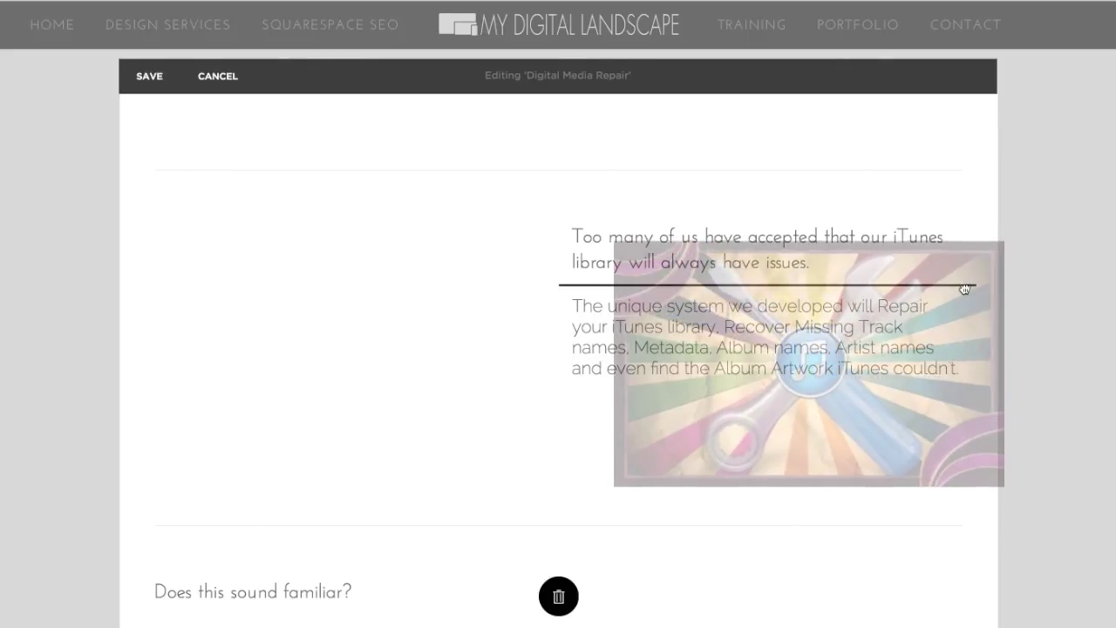
left_click_drag(978, 285, 961, 302)
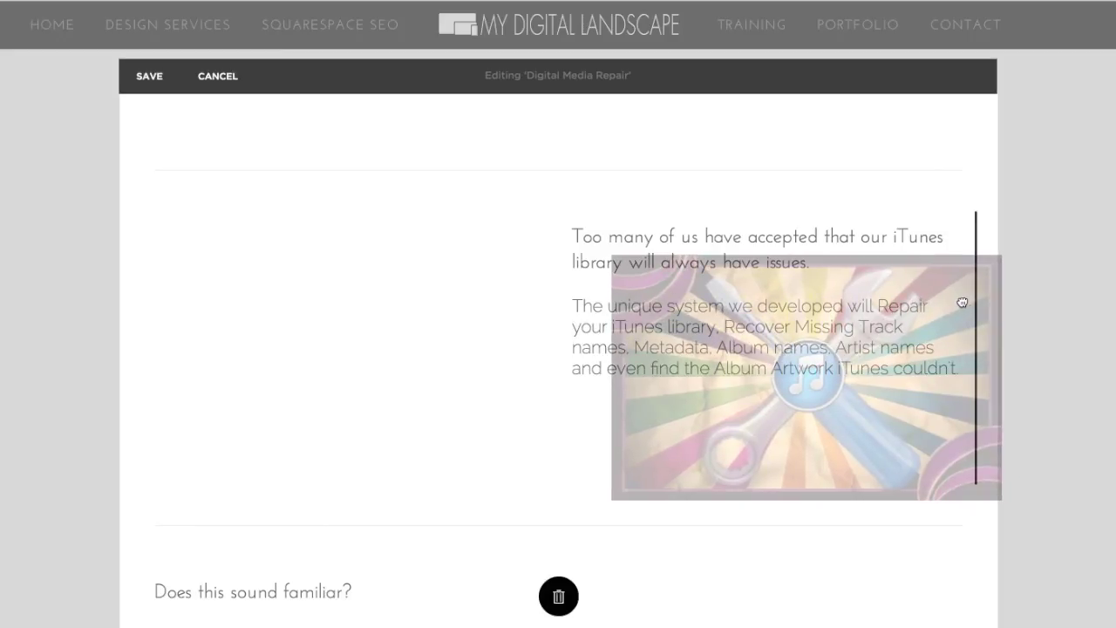
left_click_drag(961, 302, 962, 301)
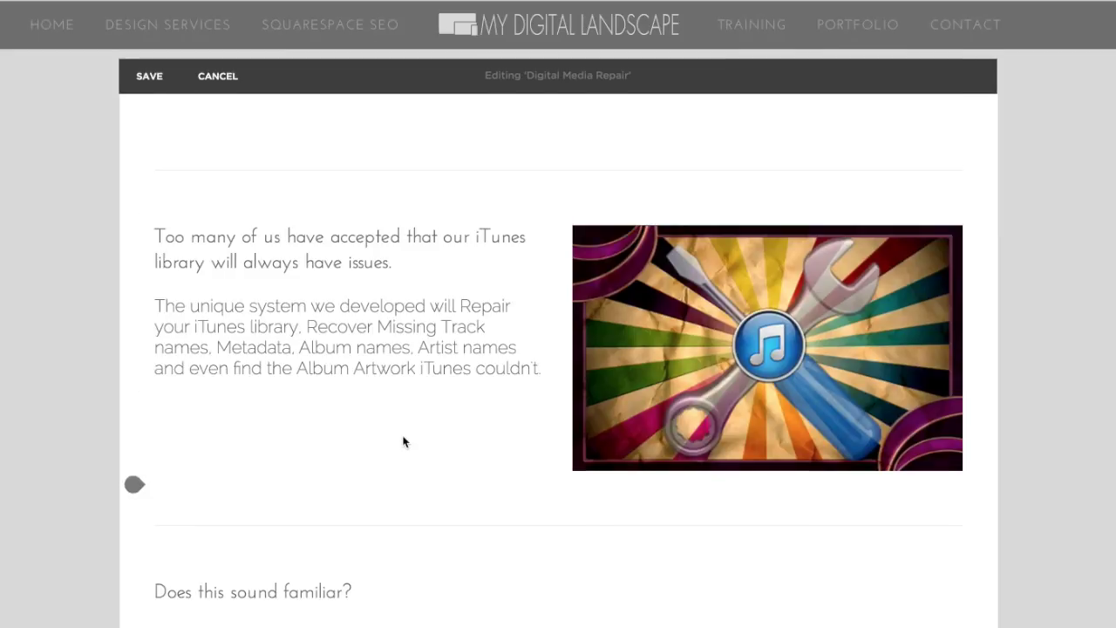
scroll(404, 441, "down", 3)
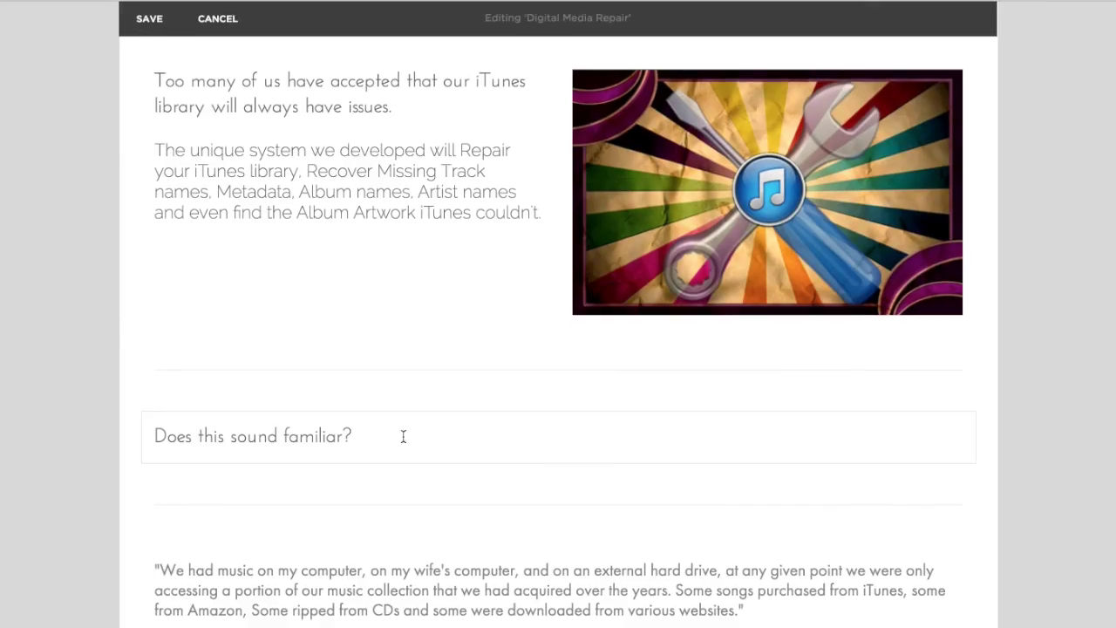
left_click_drag(404, 435, 404, 436)
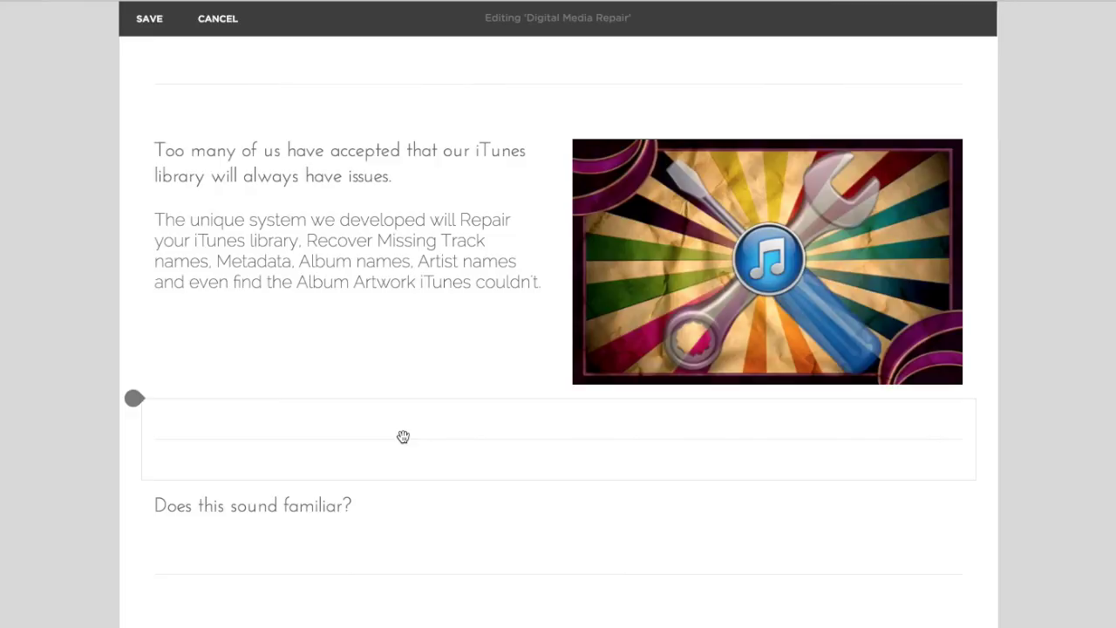
scroll(403, 436, "down", 3)
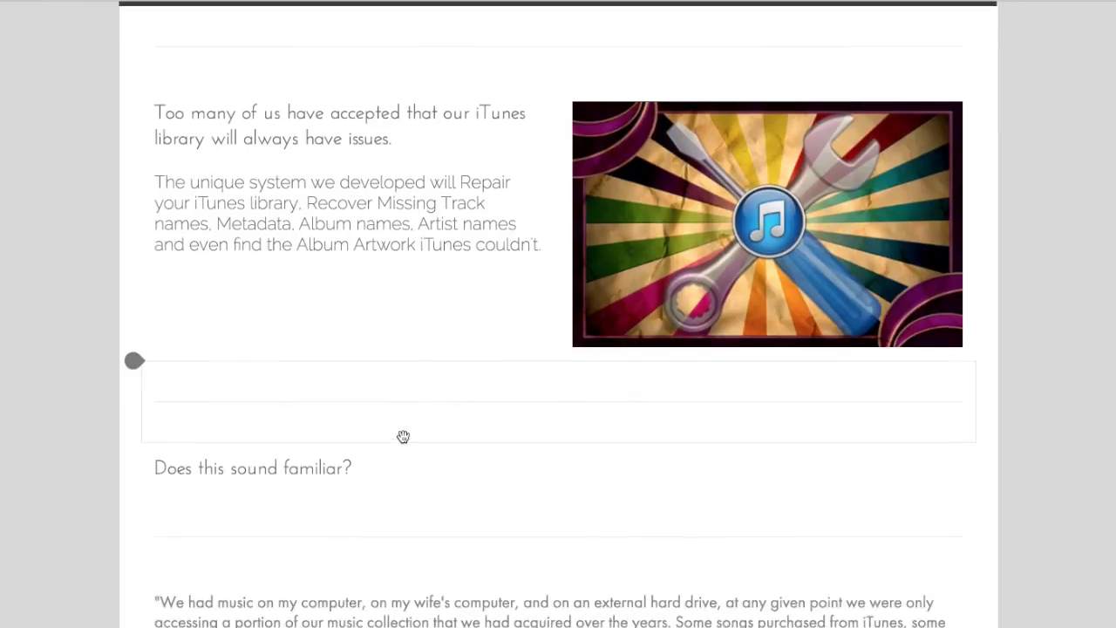
scroll(402, 436, "up", 5)
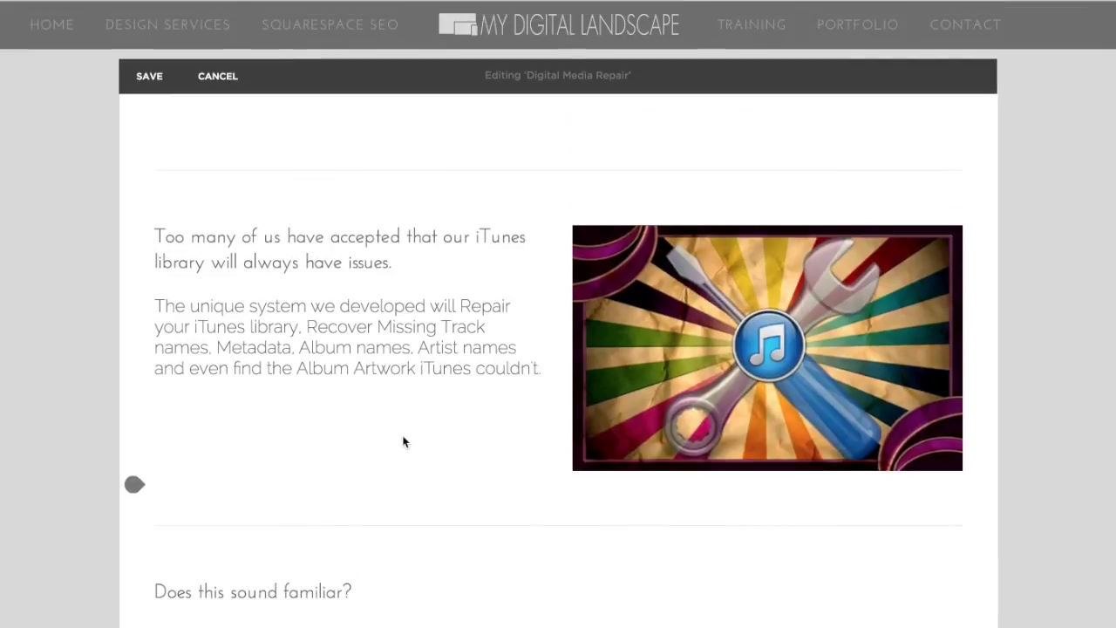